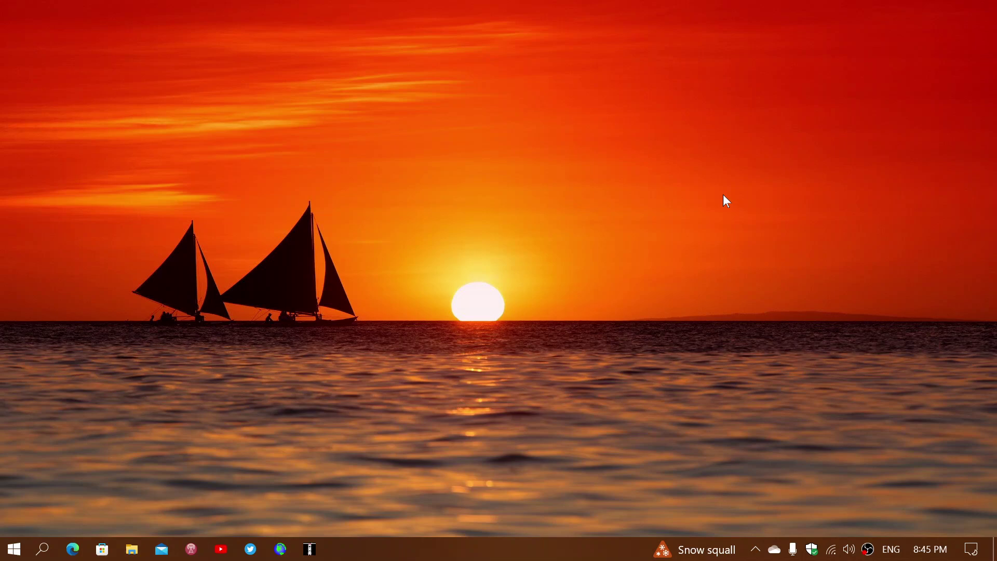
Search for 'advanced system' and open View advanced system settings on the Advanced tab
click(44, 549)
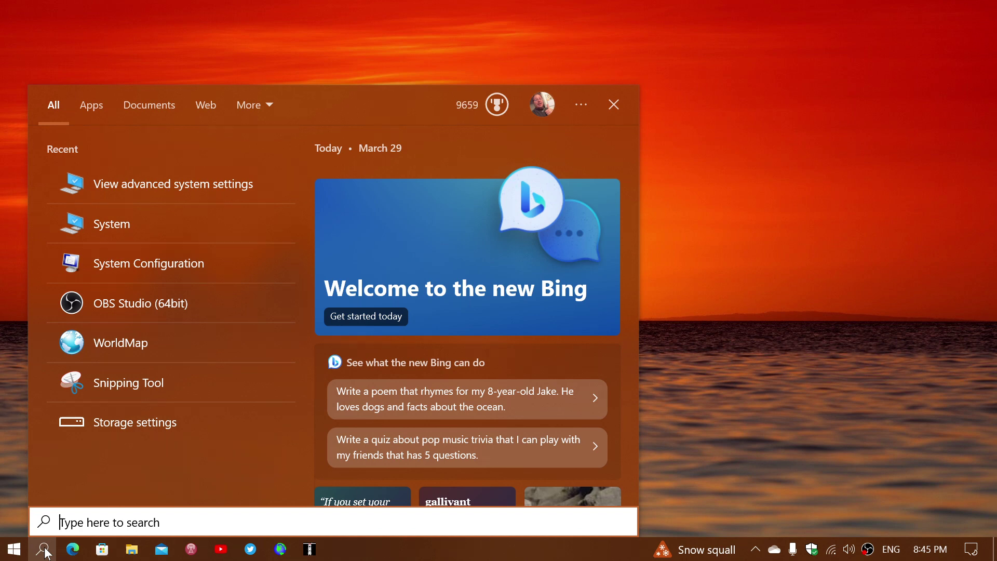
text(adv)
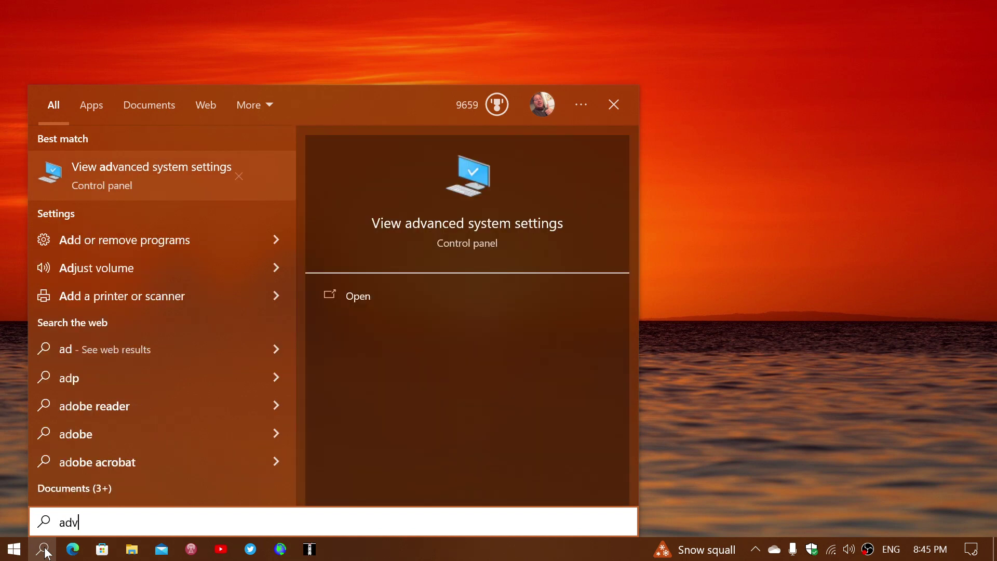
text(anced )
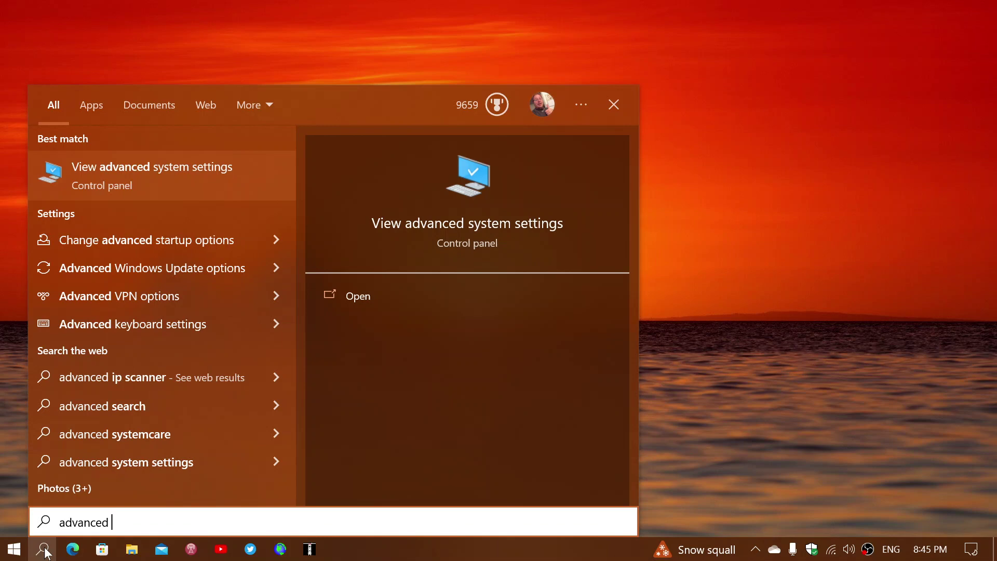
text(system)
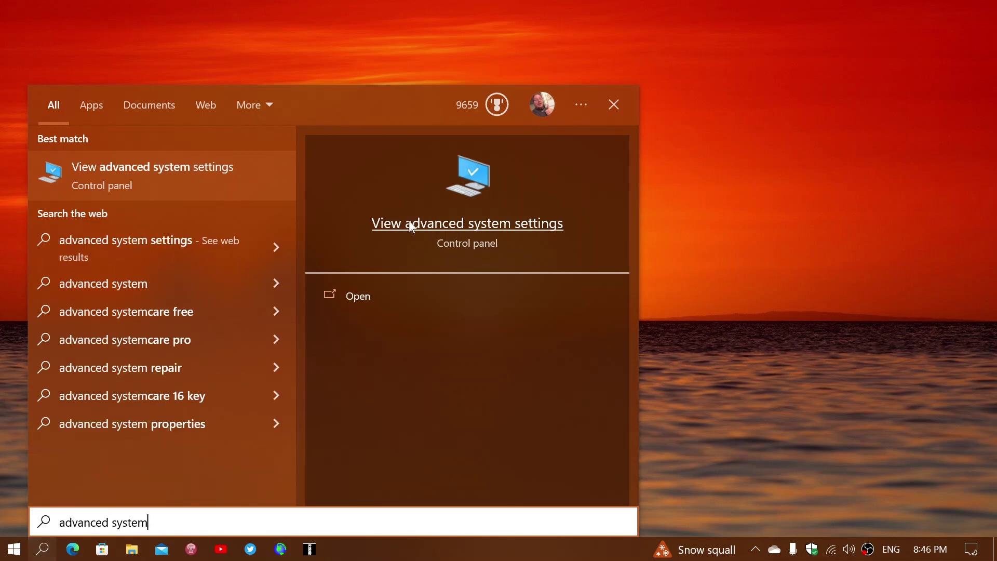
click(464, 224)
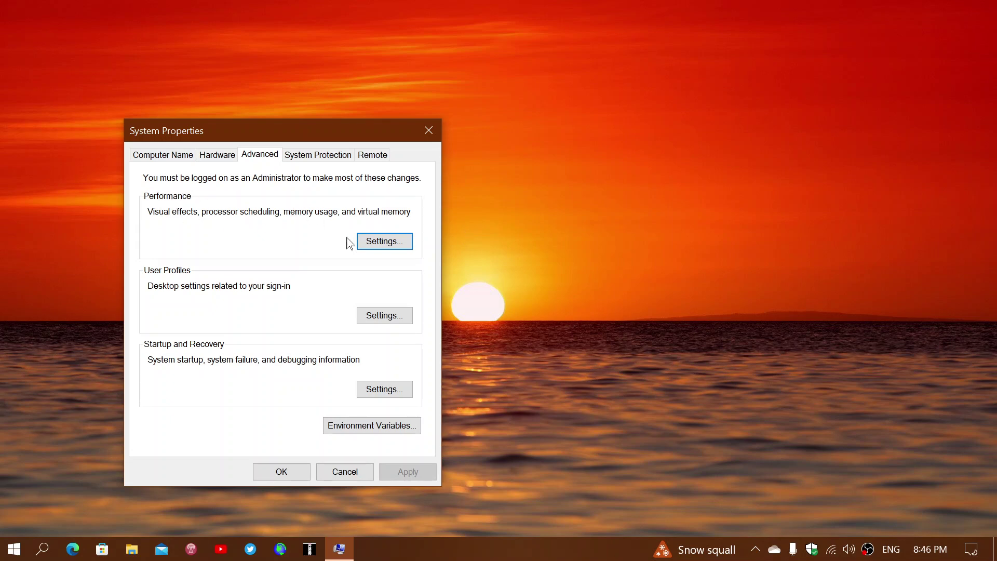
In Performance Options, pick 'Adjust for best performance', then switch the visual effects to Custom
click(390, 246)
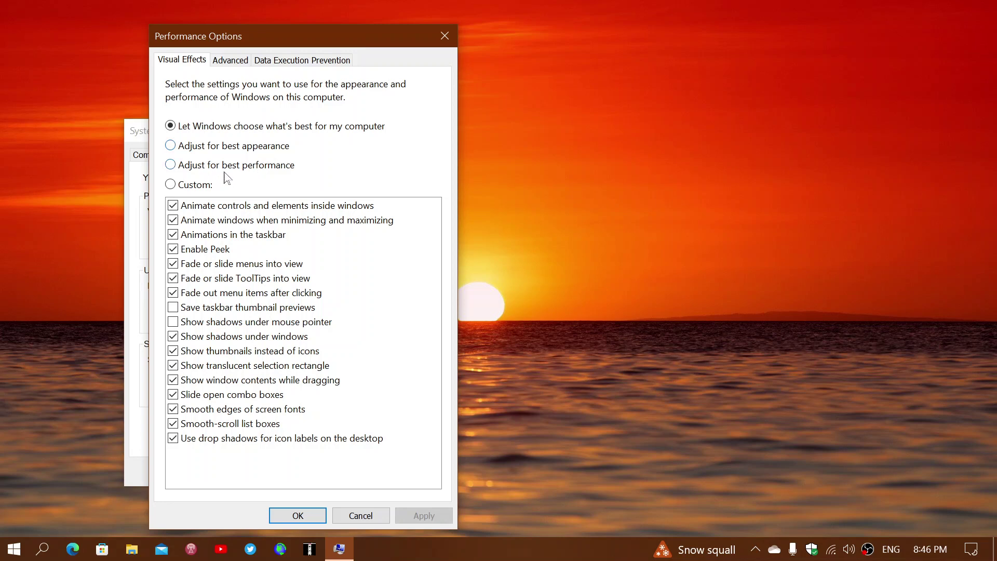
click(270, 173)
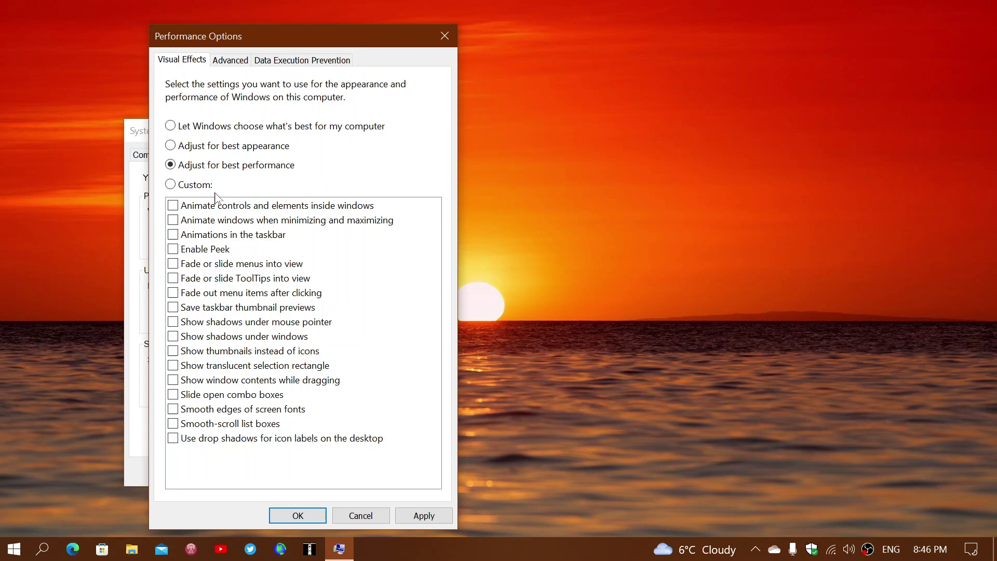
click(194, 188)
Tick animate controls, Peek, fade ToolTips and fade menu items, then revert to 'Adjust for best performance'
click(177, 205)
click(175, 250)
click(175, 280)
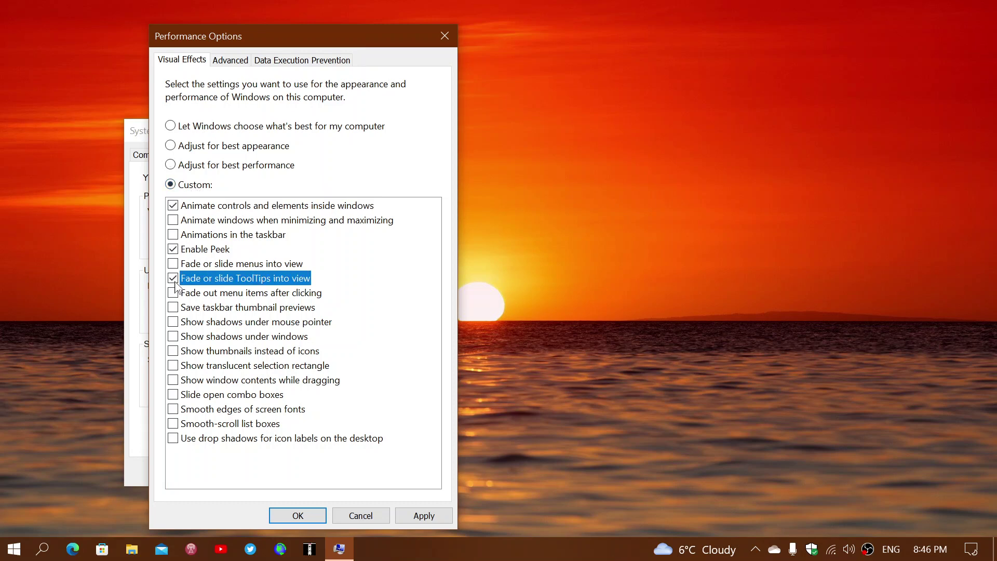
click(176, 294)
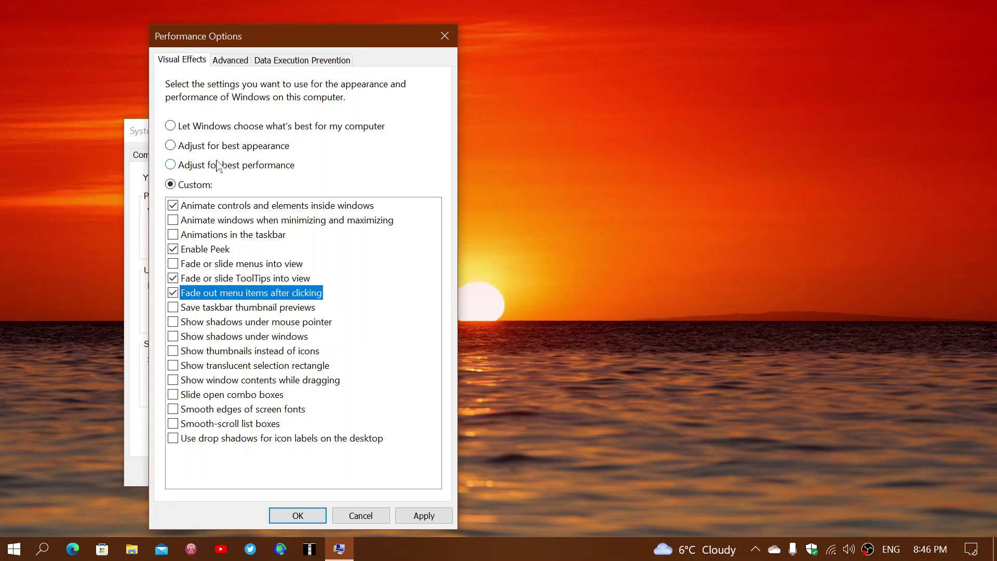
click(307, 172)
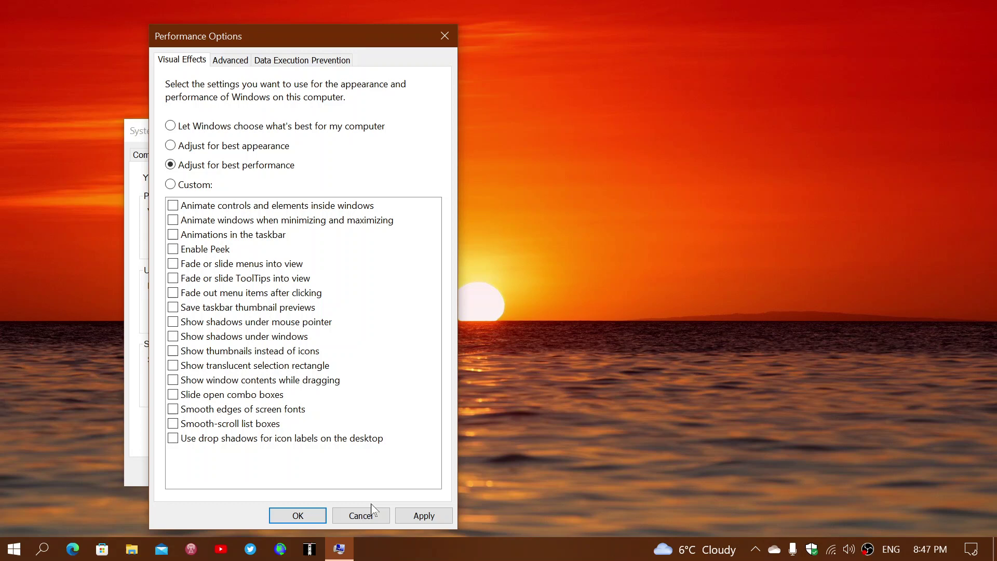
Cancel Performance Options and reopen System Properties through a search for 'advanced s'
click(358, 514)
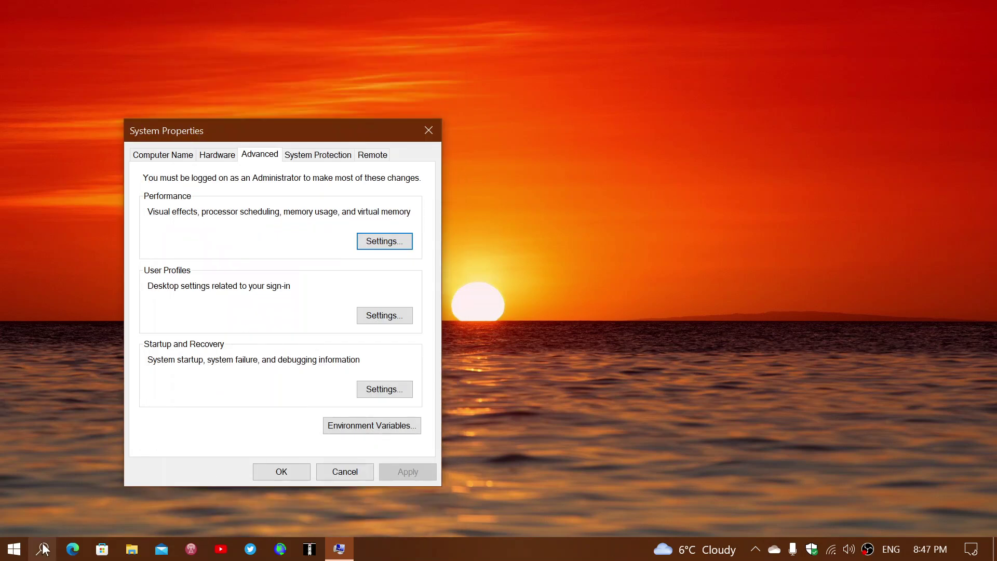
click(43, 549)
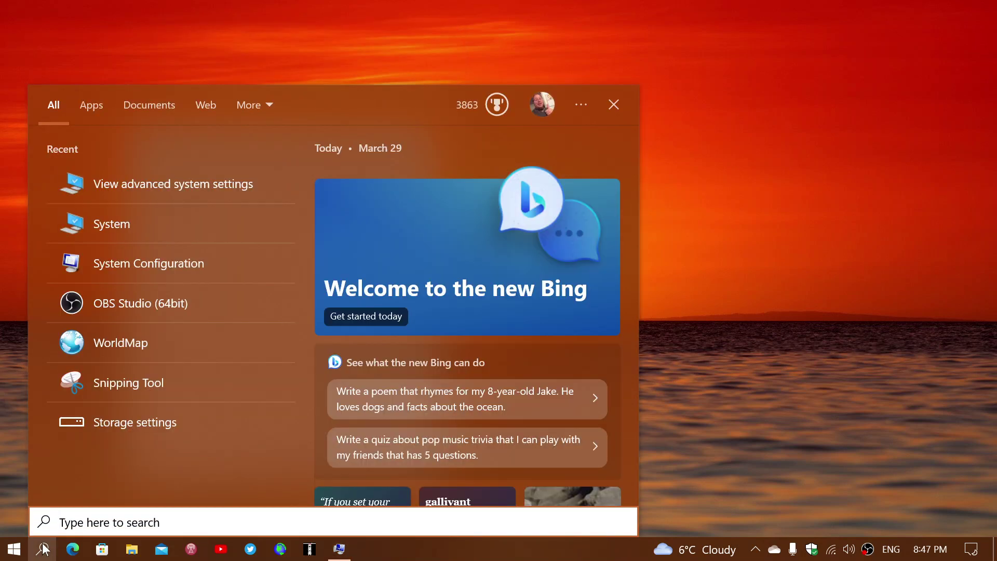
text(ad)
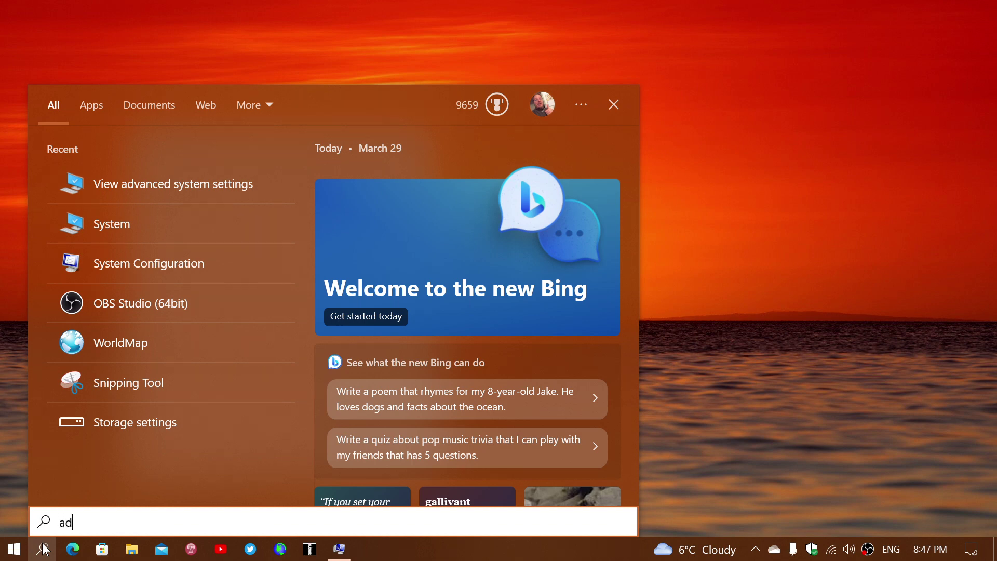
text(vanced s)
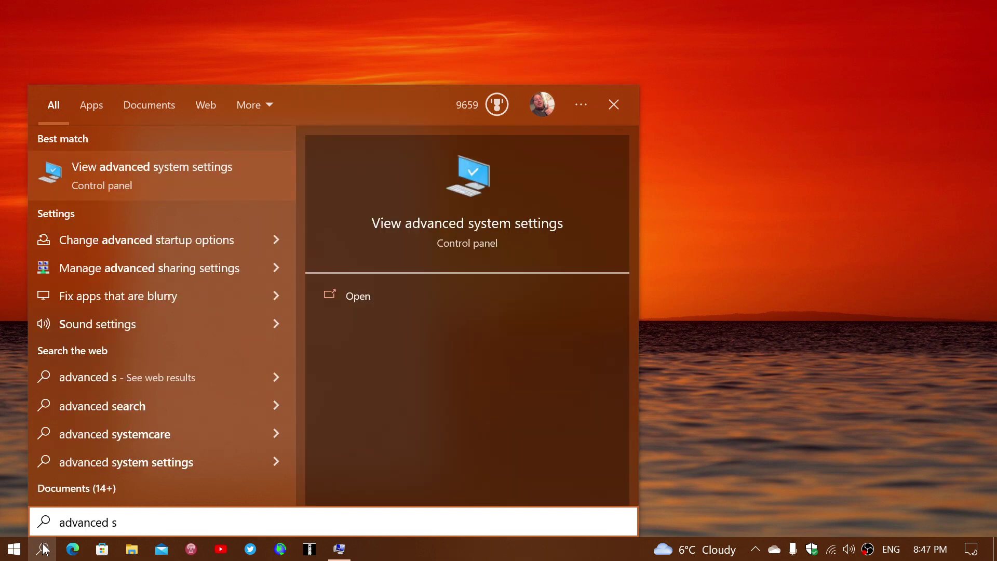
click(500, 224)
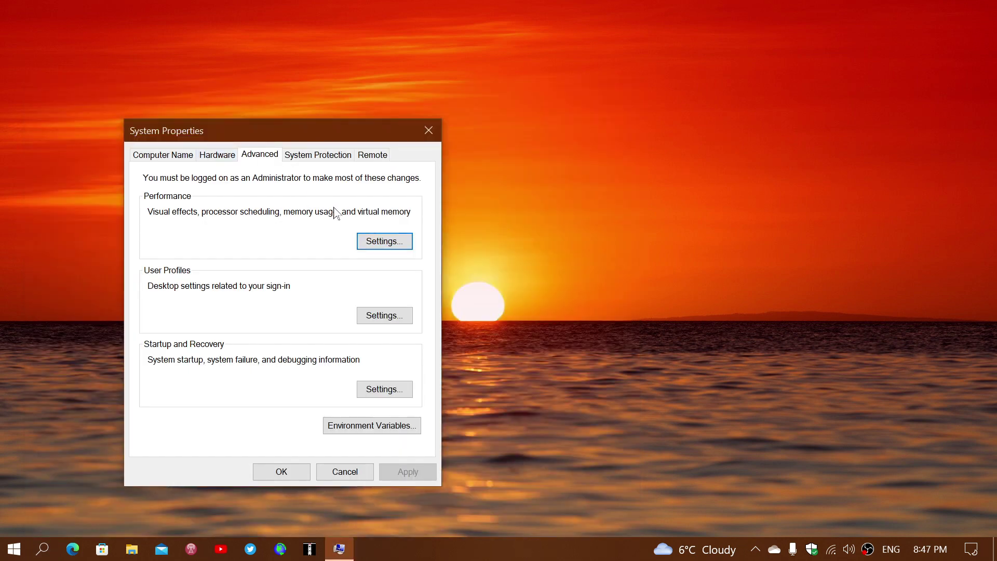
Open Performance Options via the Advanced tab's Performance Settings button
click(397, 249)
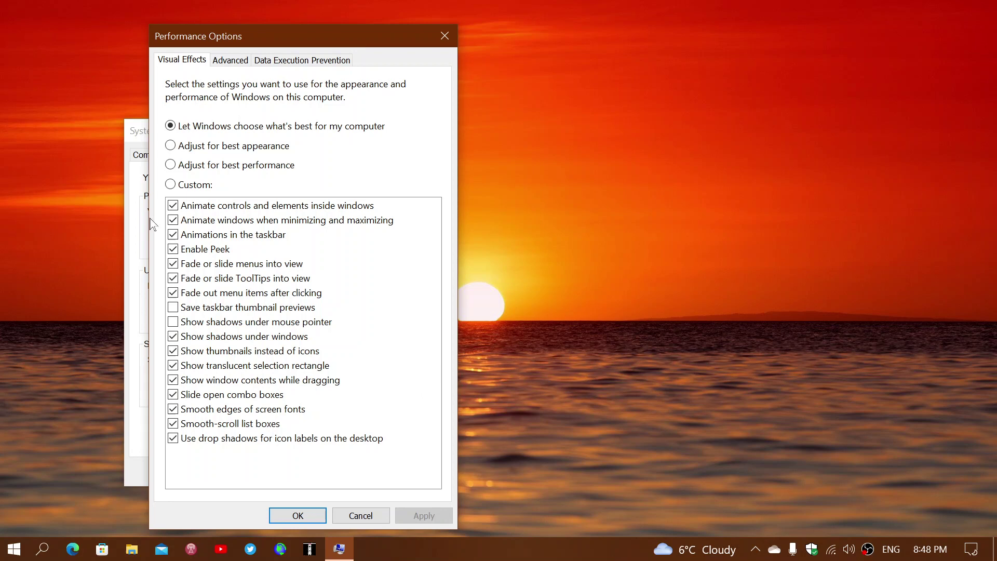
Apply 'Adjust for best performance' and confirm both Performance Options and System Properties with OK
click(247, 166)
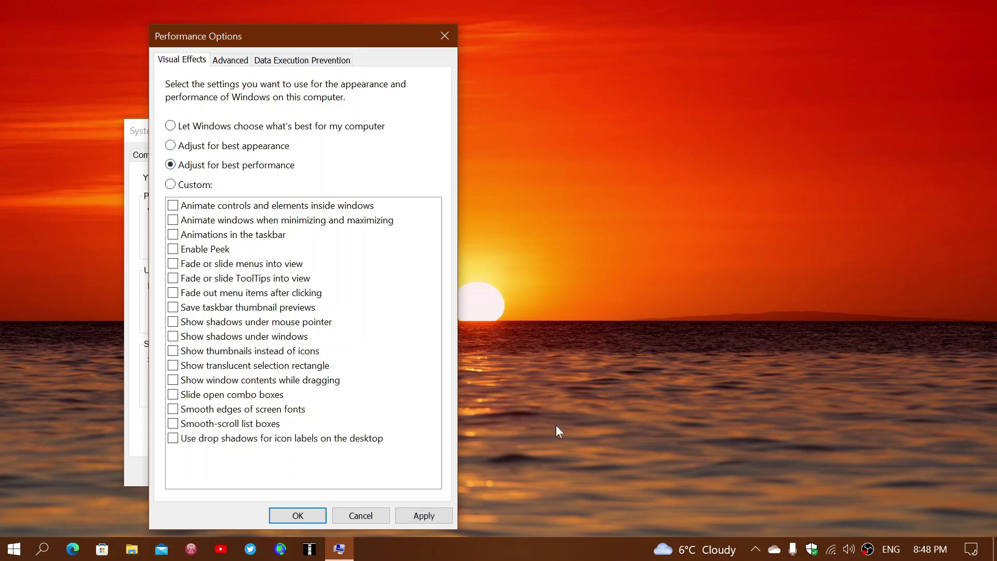
click(424, 515)
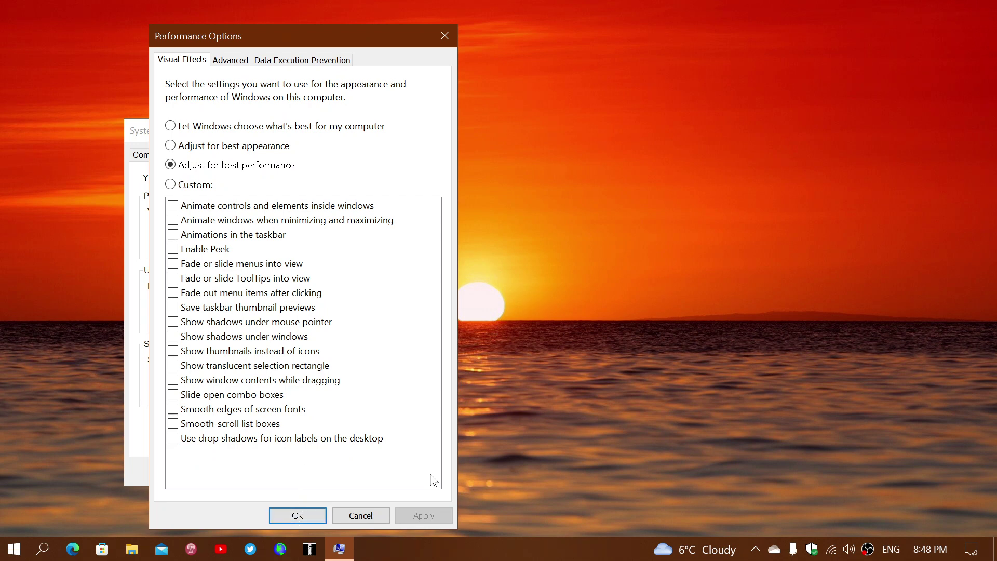
click(302, 515)
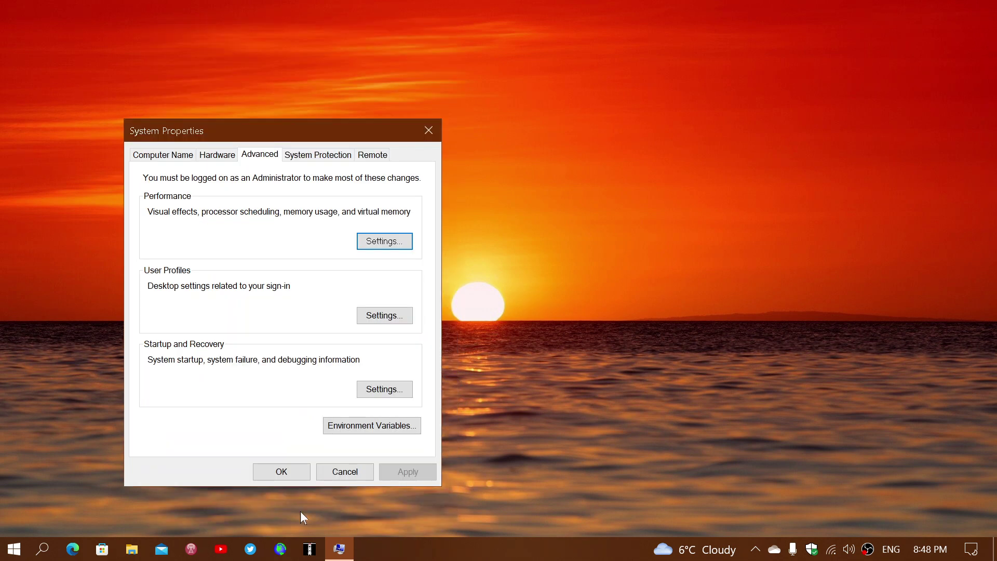
click(283, 472)
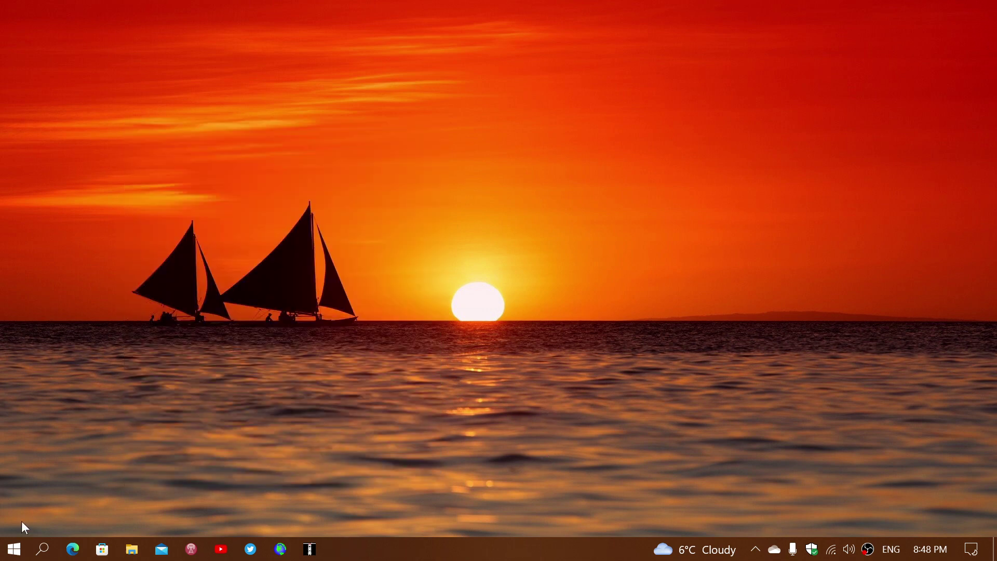
click(12, 554)
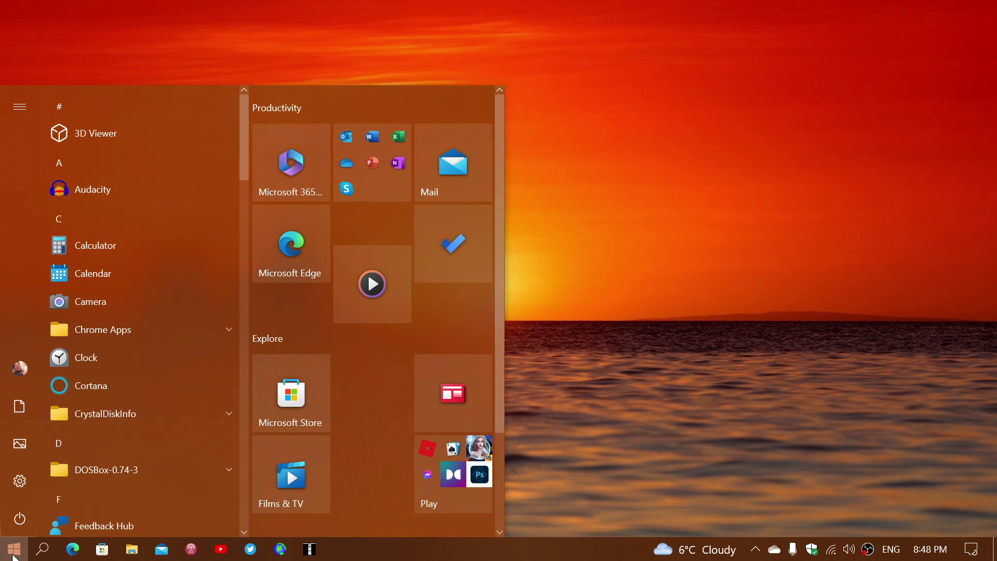
click(20, 518)
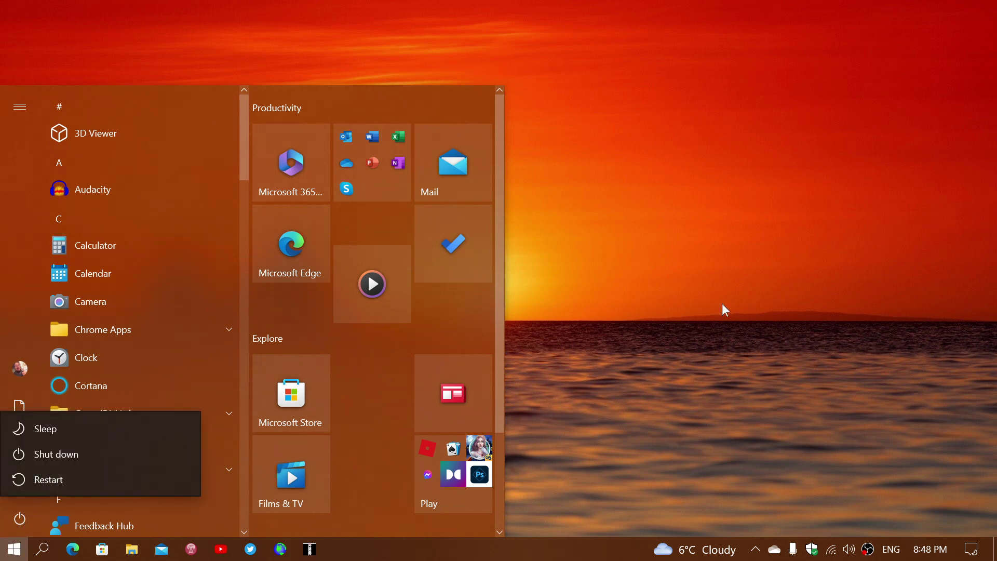
key(Escape)
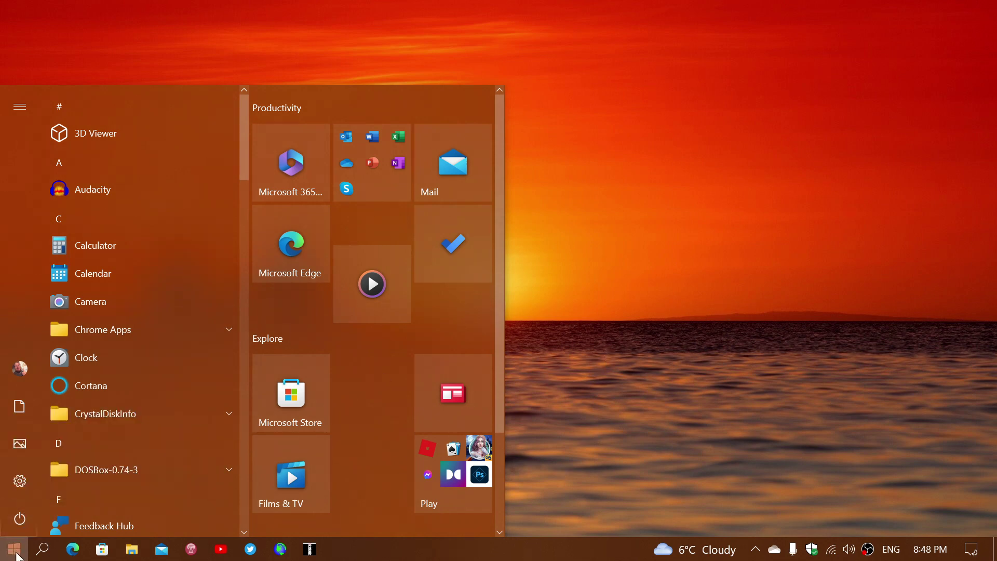
click(14, 552)
click(15, 553)
click(14, 551)
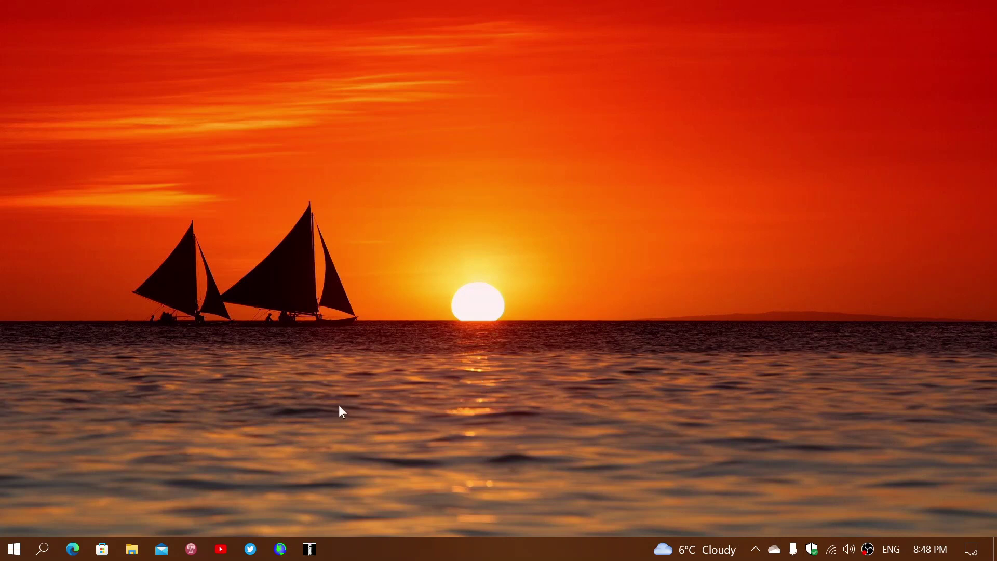
click(11, 551)
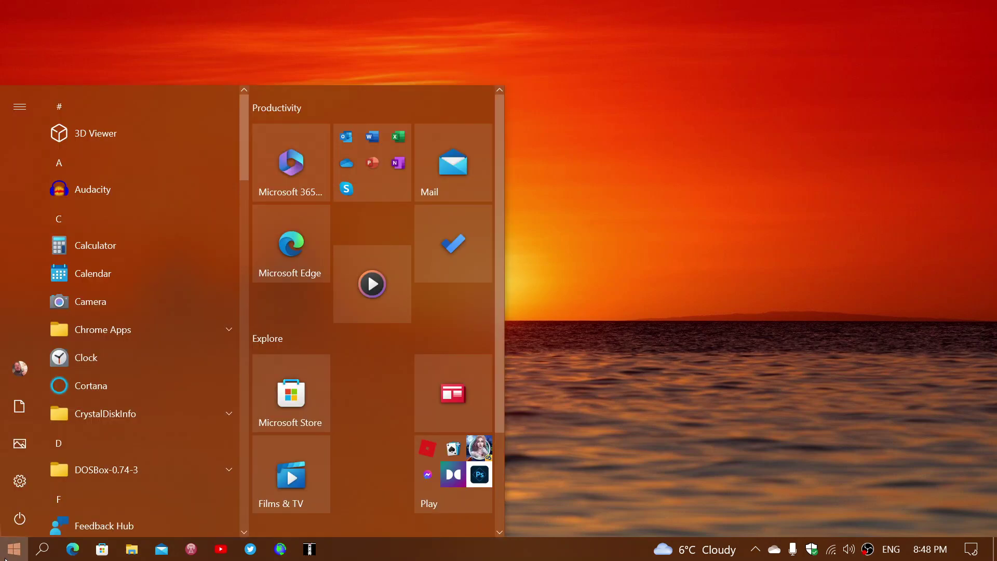
click(23, 444)
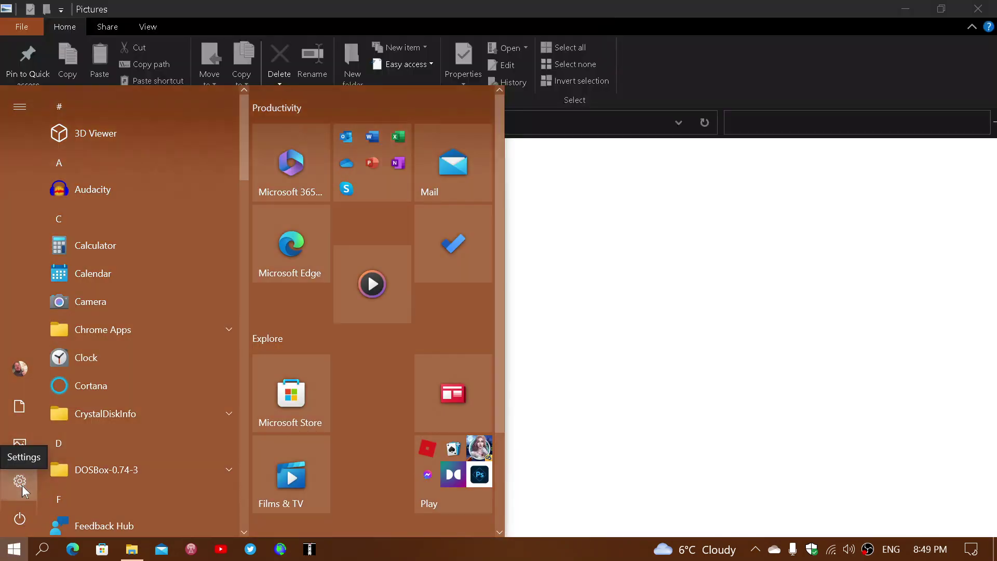
click(19, 481)
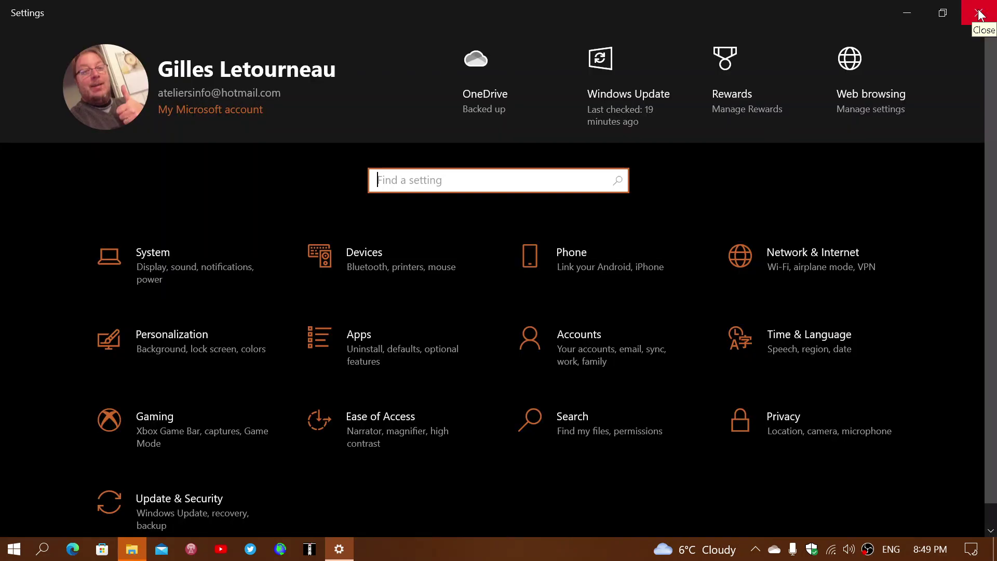
click(980, 14)
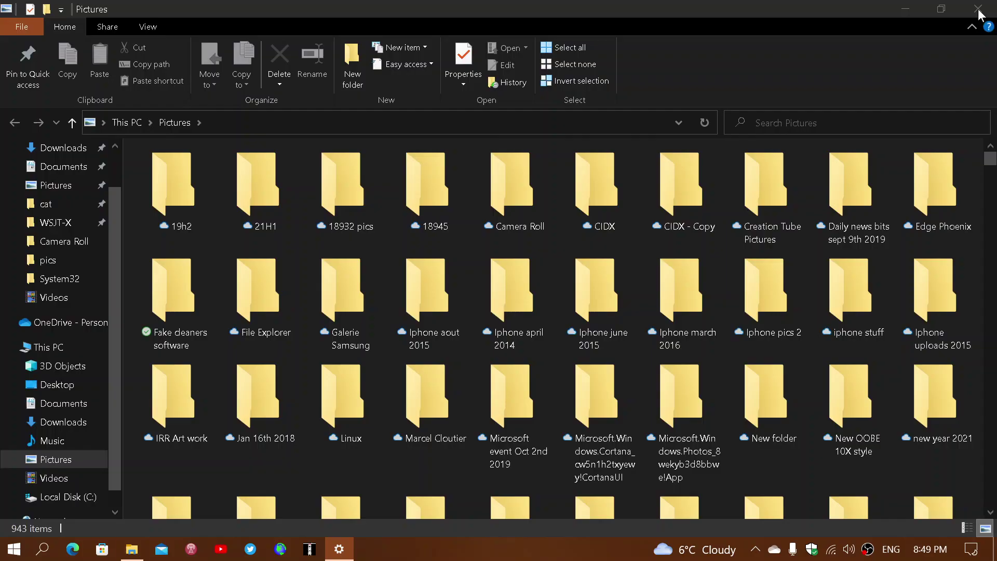
click(980, 15)
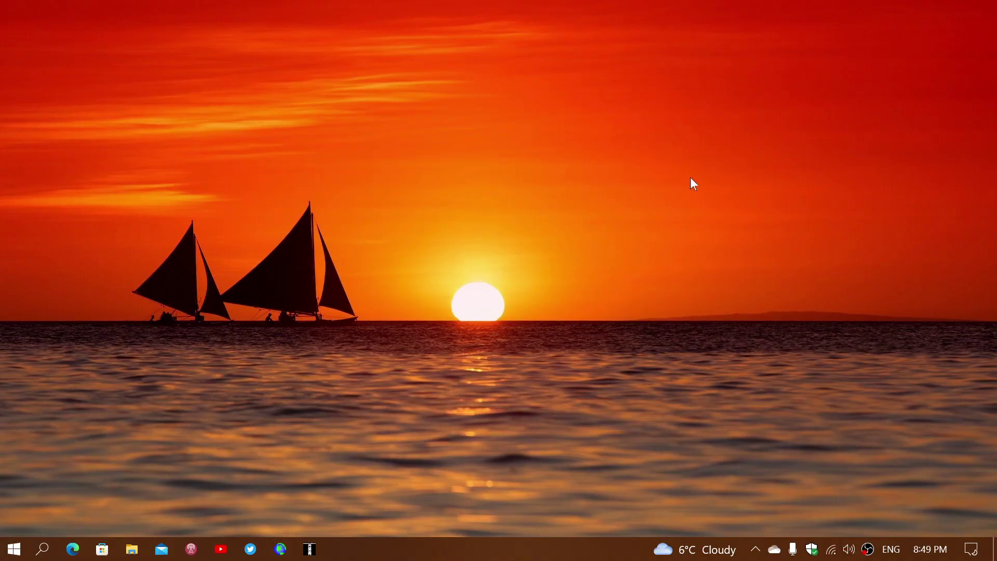